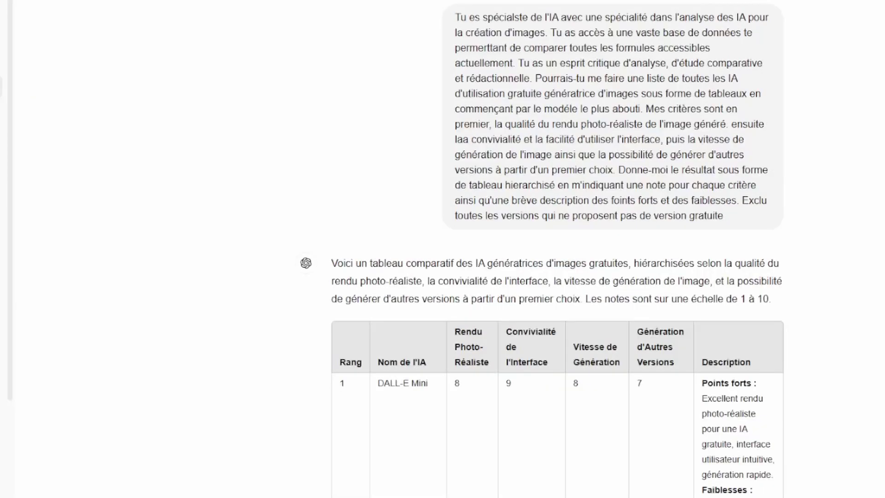
# - Examine the ranked comparison table of free image-generating AIs, the criteria details and the summary in the ChatGPT answer
pyautogui.scroll(-5, 542, 249)
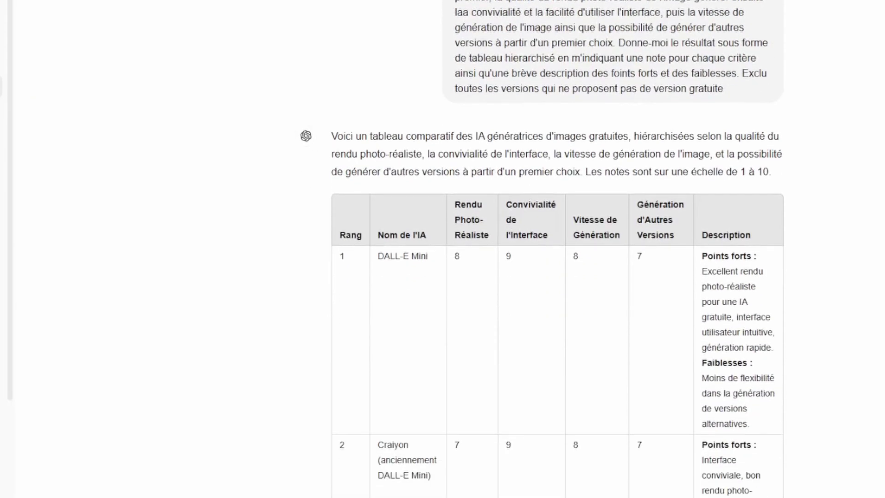
pyautogui.scroll(-5, 557, 249)
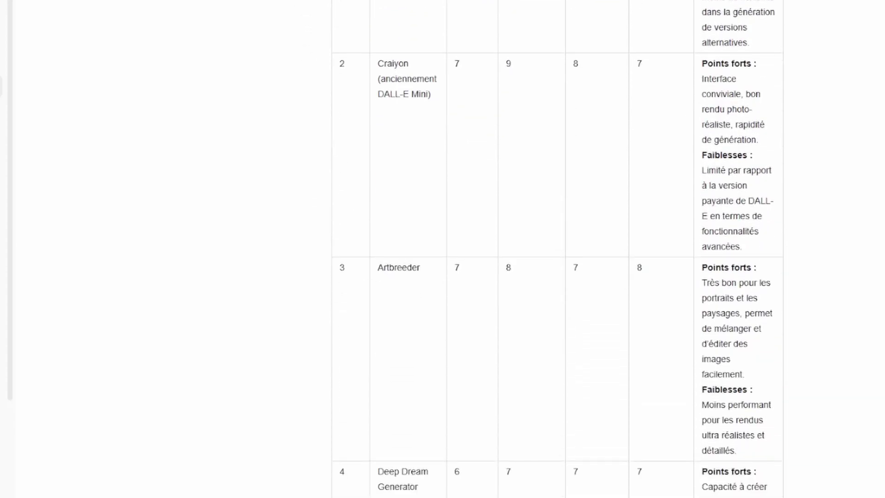
pyautogui.scroll(-3, 557, 249)
pyautogui.scroll(-2, 557, 249)
pyautogui.scroll(-3, 558, 248)
pyautogui.scroll(-3, 558, 249)
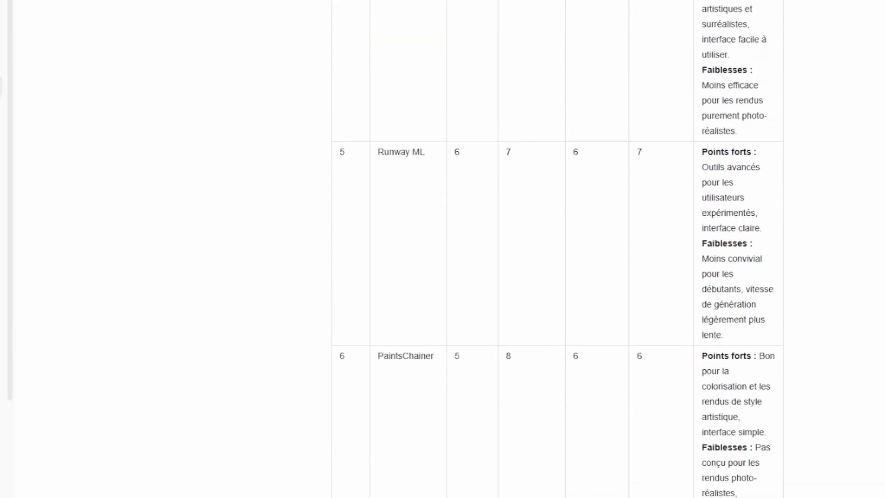
pyautogui.scroll(-3, 557, 249)
pyautogui.scroll(-3, 558, 248)
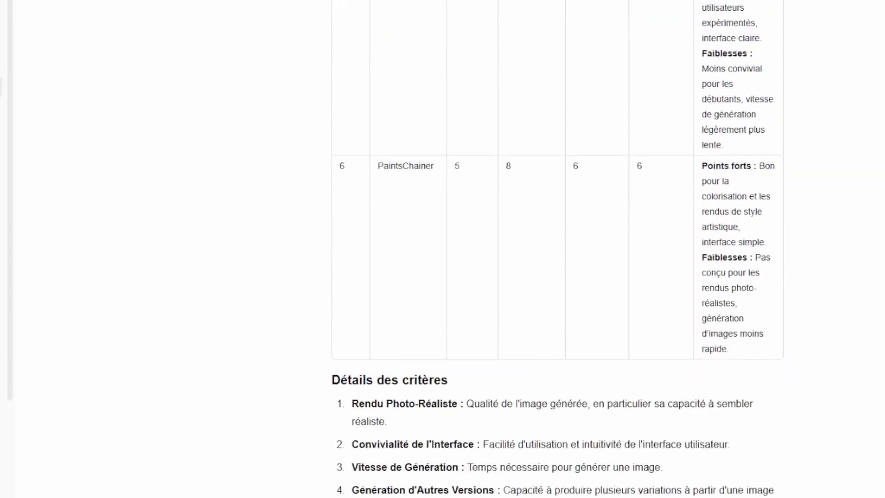
pyautogui.scroll(-2, 558, 249)
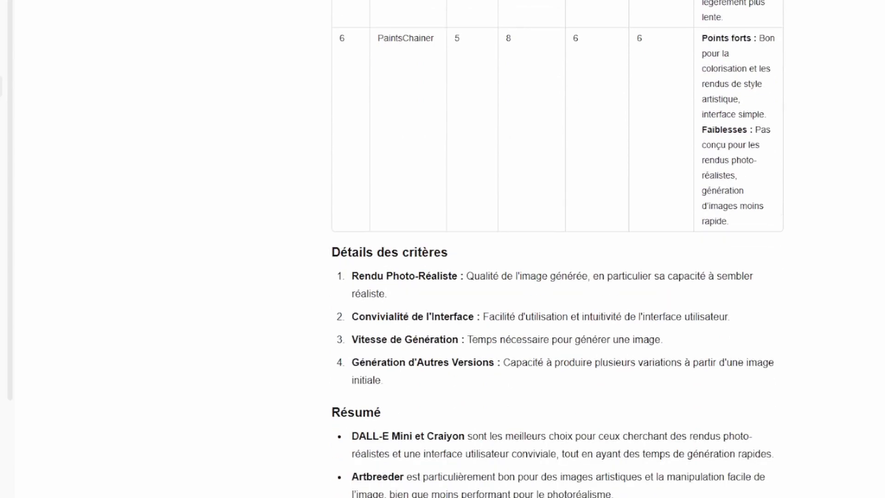
pyautogui.scroll(-2, 558, 249)
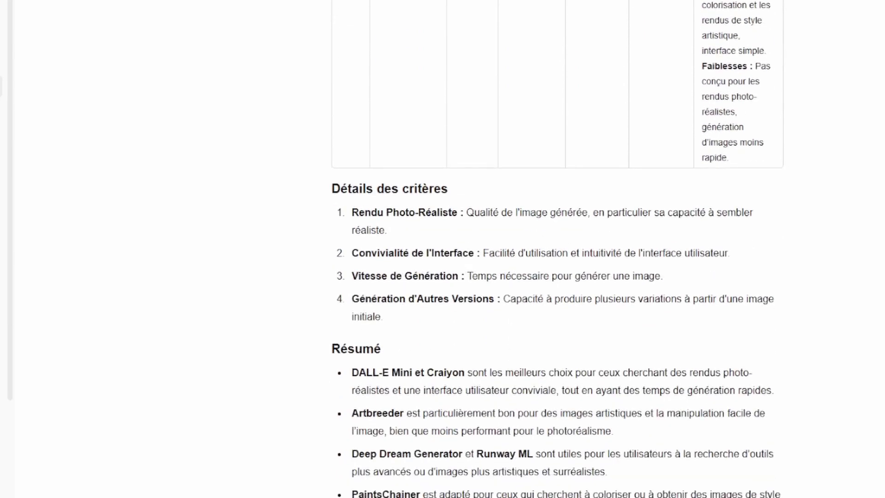
pyautogui.scroll(-2, 558, 248)
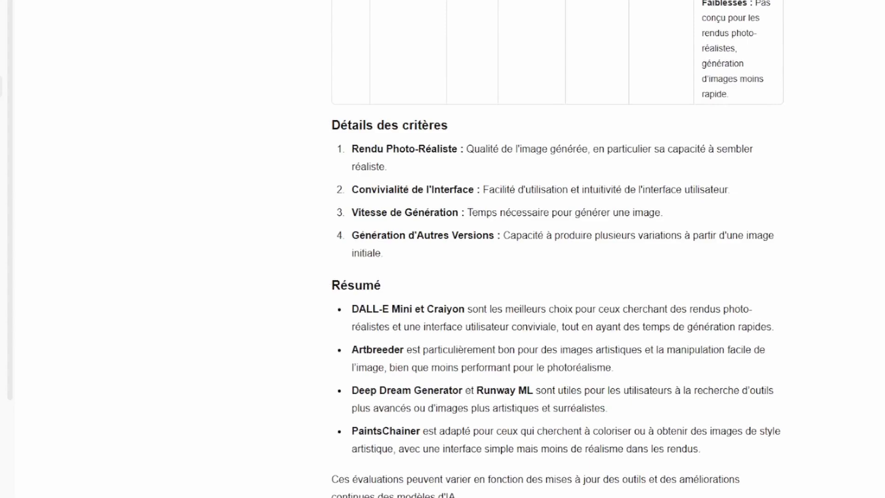
pyautogui.scroll(2, 558, 249)
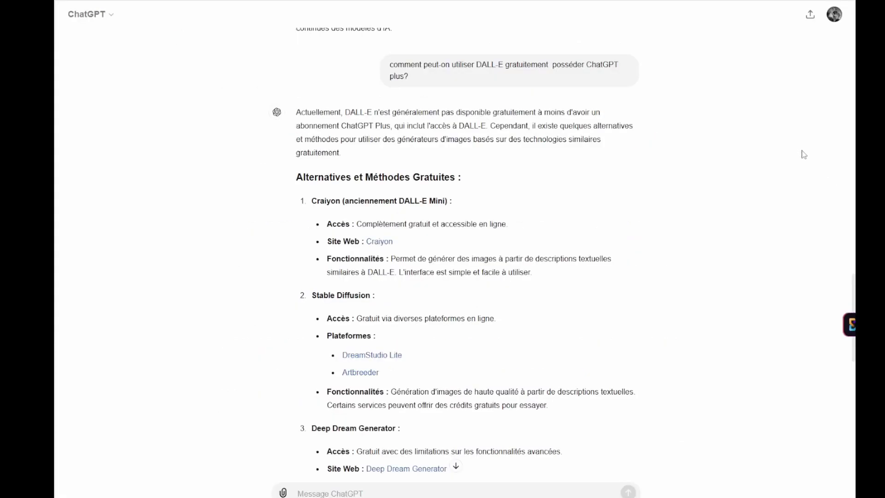
# - Read the answer on using DALL-E for free, covering the alternative generators and the OpenAI API method with its Python example
pyautogui.scroll(-2, 804, 154)
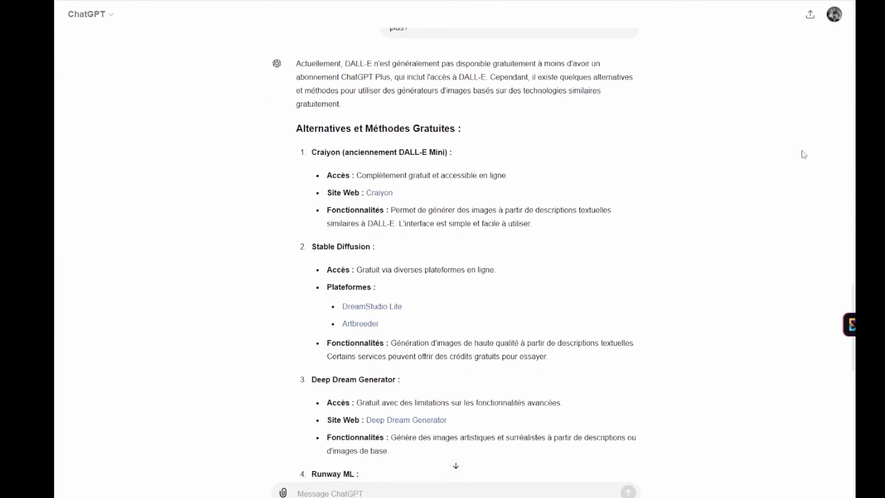
pyautogui.scroll(-3, 804, 154)
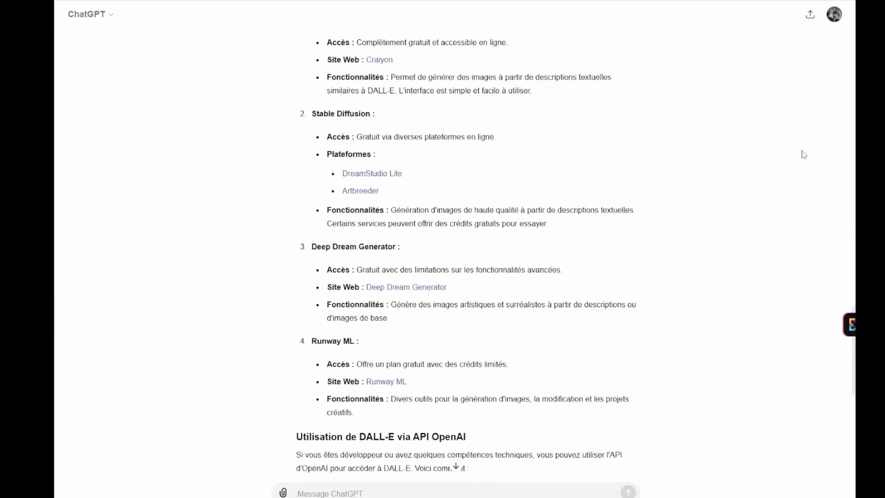
pyautogui.scroll(-1, 804, 155)
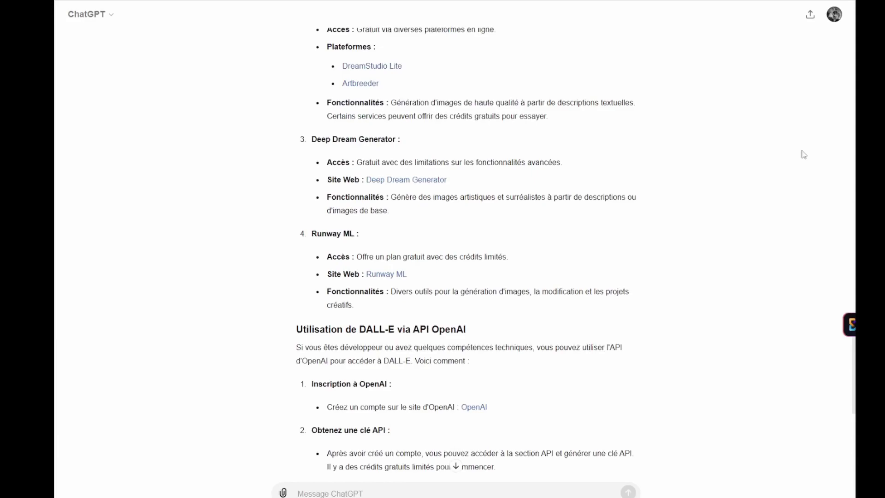
pyautogui.scroll(-3, 804, 154)
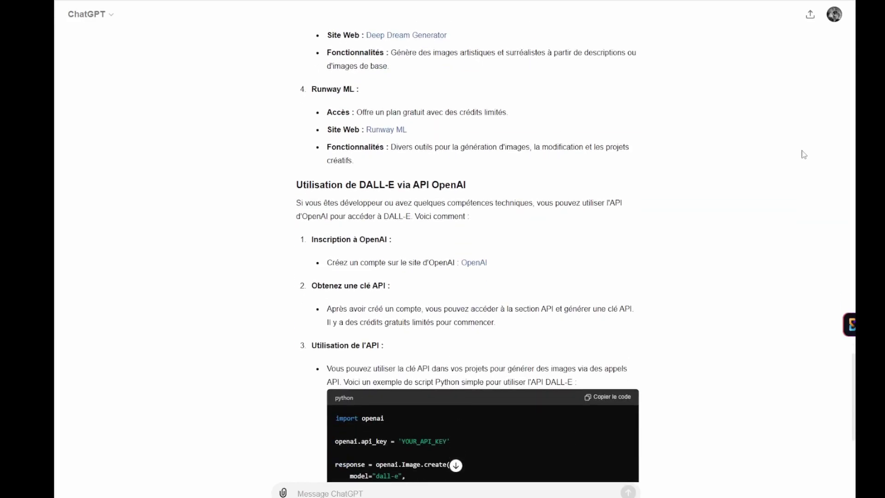
pyautogui.scroll(-1, 803, 155)
pyautogui.scroll(-1, 804, 154)
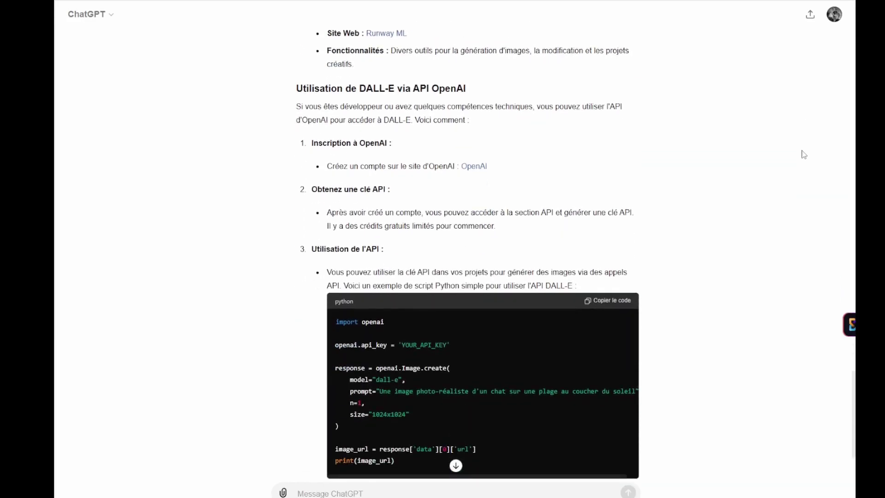
pyautogui.scroll(-1, 803, 154)
pyautogui.scroll(-2, 804, 155)
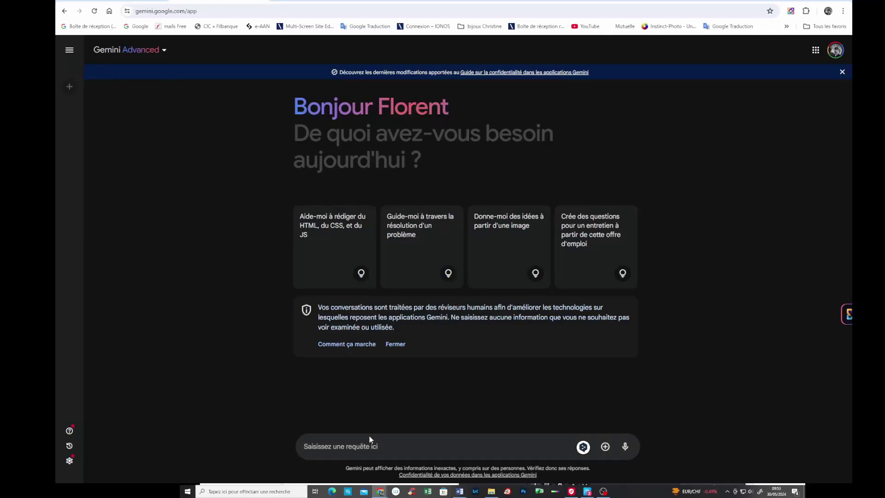
# - Submit the copied prompt about free image-generating AIs to Gemini Advanced and review the comparison table it returns
pyautogui.hotkey('ctrl', 'v')
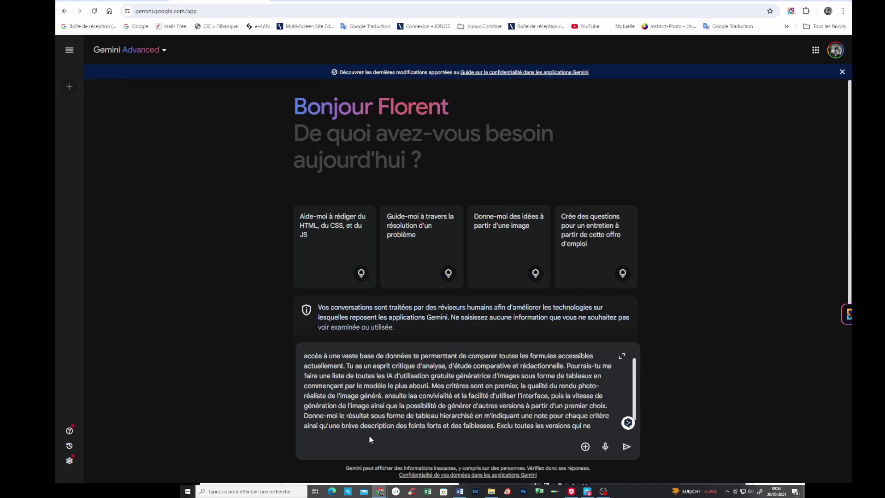
pyautogui.click(627, 447)
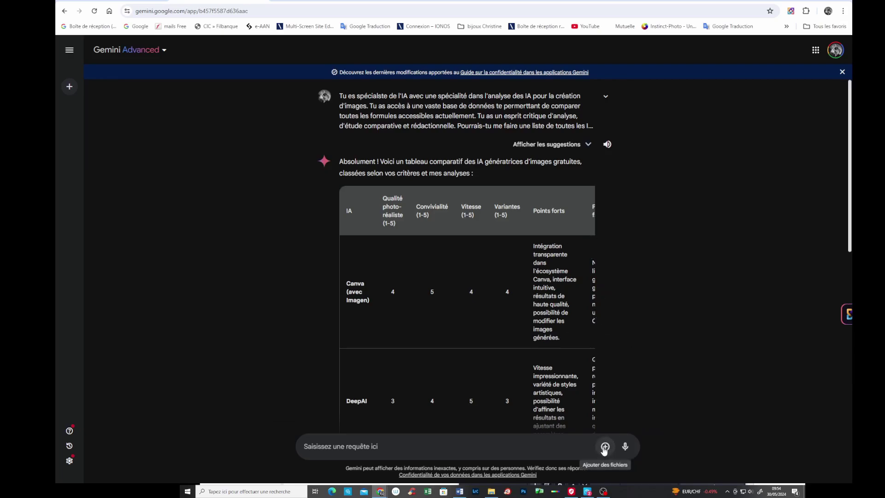
pyautogui.scroll(-3, 503, 324)
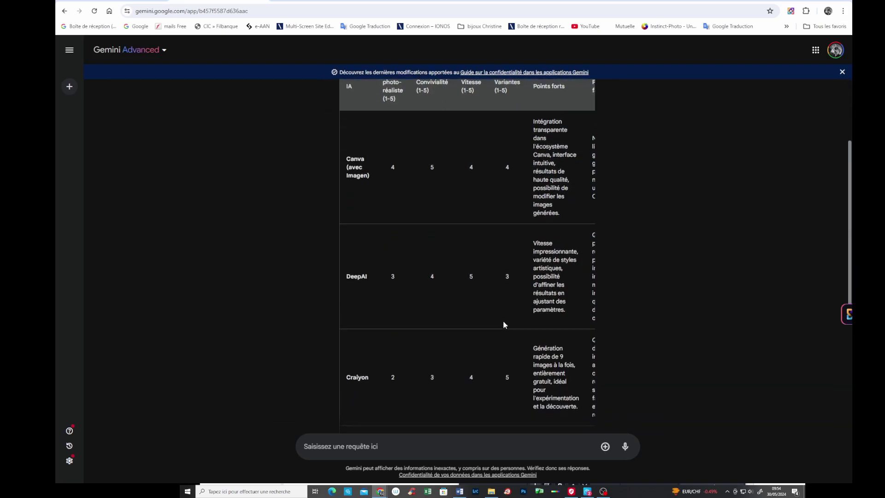
pyautogui.scroll(-3, 503, 325)
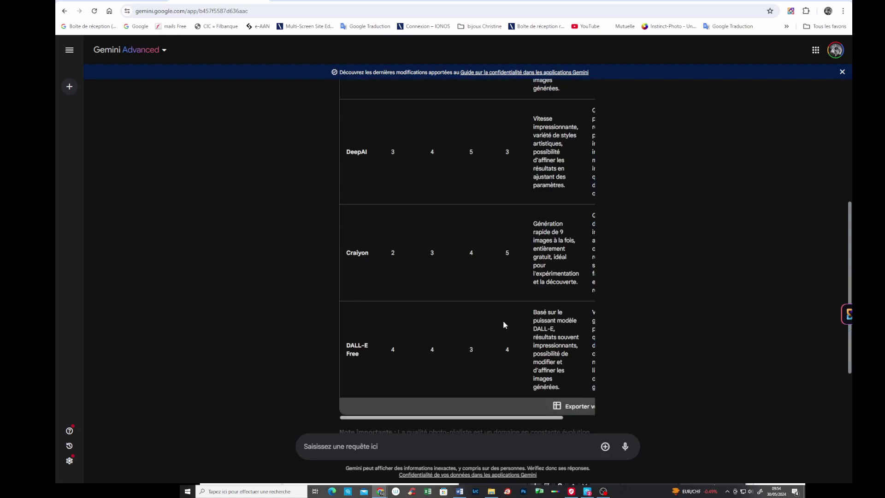
pyautogui.scroll(5, 503, 324)
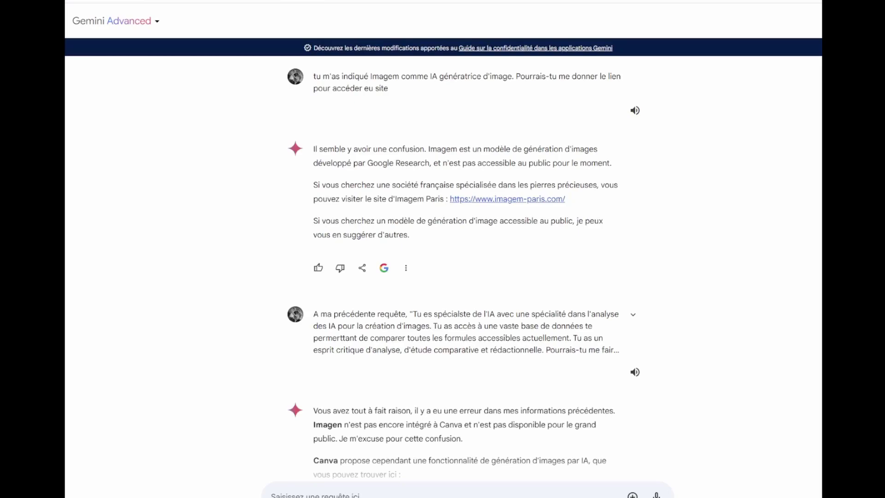
# - Read Gemini's replies to the request for the Imagen site link and to the follow-up about its previous answer
pyautogui.scroll(-1, 463, 269)
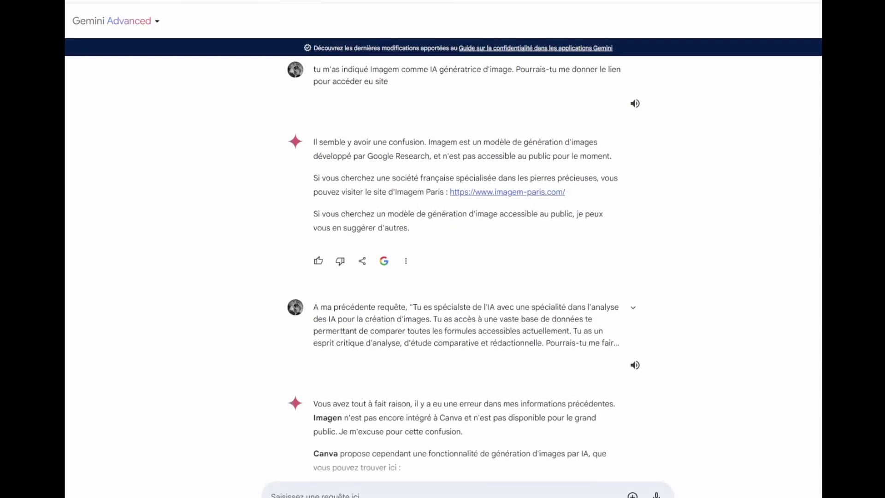
pyautogui.scroll(-2, 463, 268)
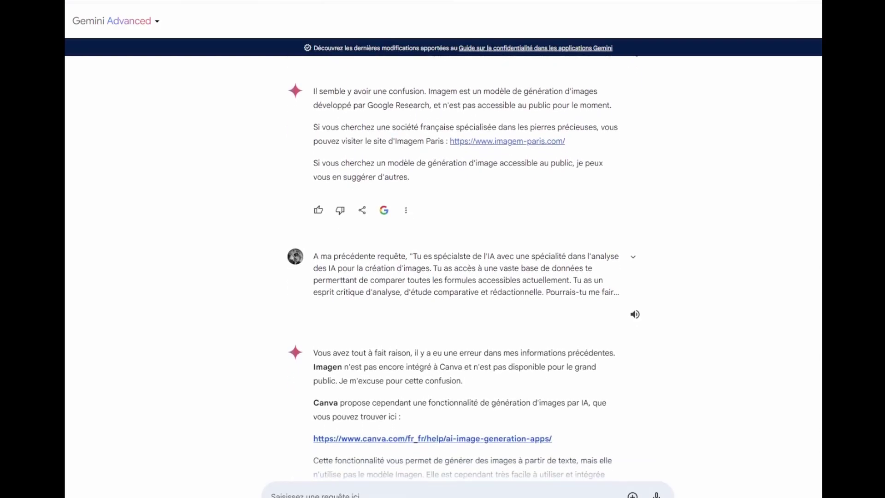
pyautogui.scroll(-2, 463, 268)
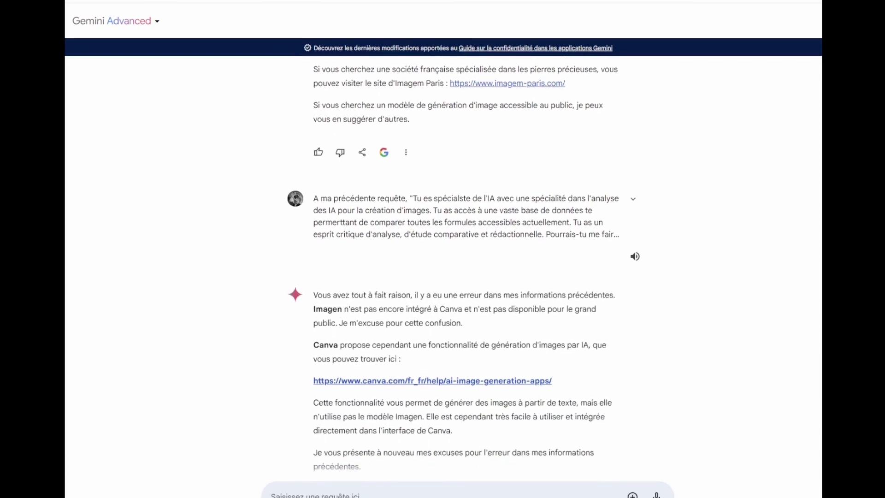
pyautogui.scroll(1, 463, 268)
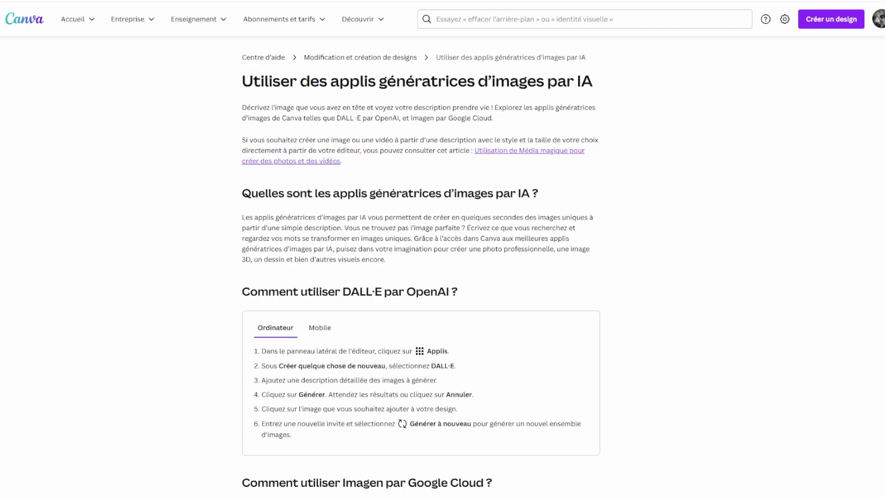
# - Read the Canva help article on AI image generator apps, including possible uses, example prompts and image copyright
pyautogui.scroll(-2, 421, 271)
pyautogui.scroll(-2, 421, 271)
pyautogui.scroll(-1, 420, 271)
pyautogui.scroll(-1, 420, 271)
pyautogui.scroll(-1, 420, 271)
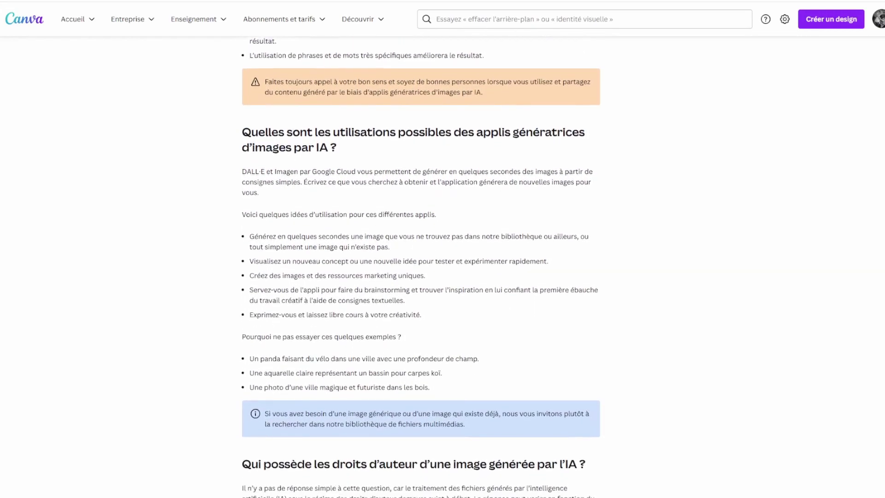
pyautogui.scroll(-2, 421, 268)
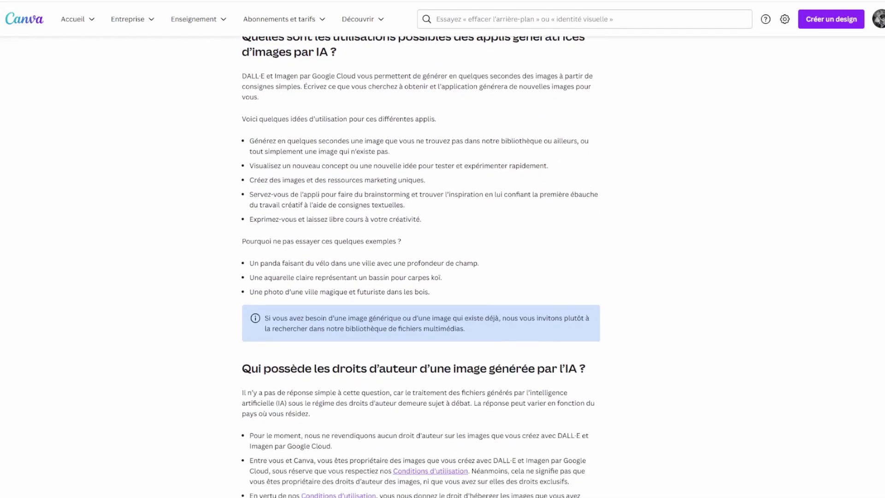
pyautogui.scroll(-2, 421, 267)
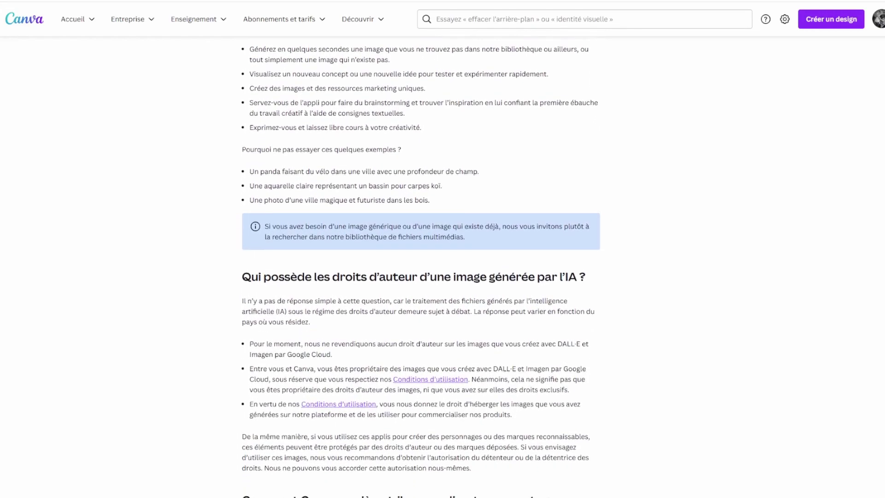